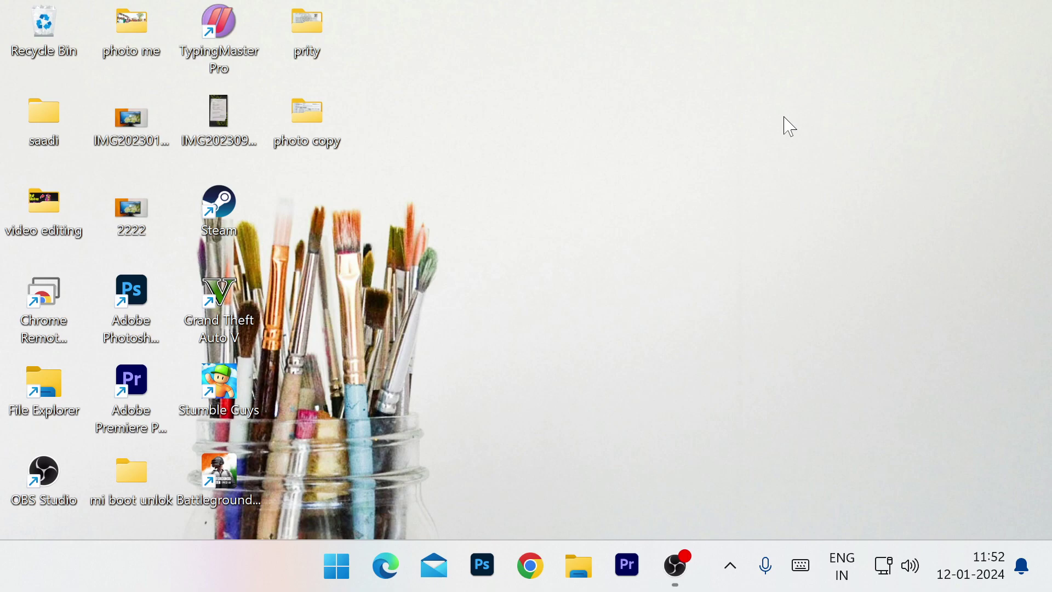
Step: Open the Other users page in the Windows account settings
left_click(336, 570)
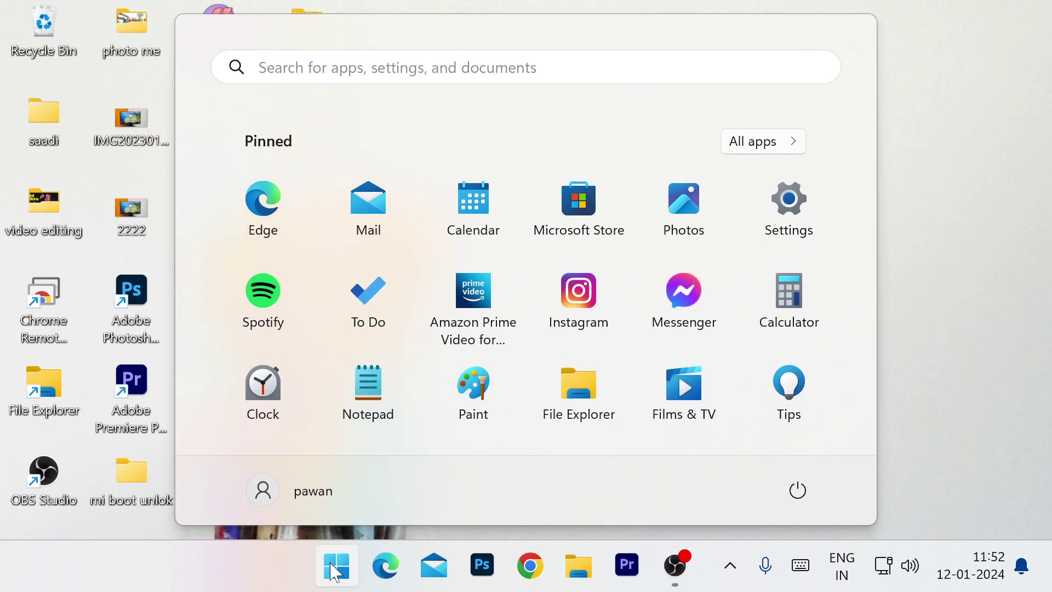
left_click(801, 222)
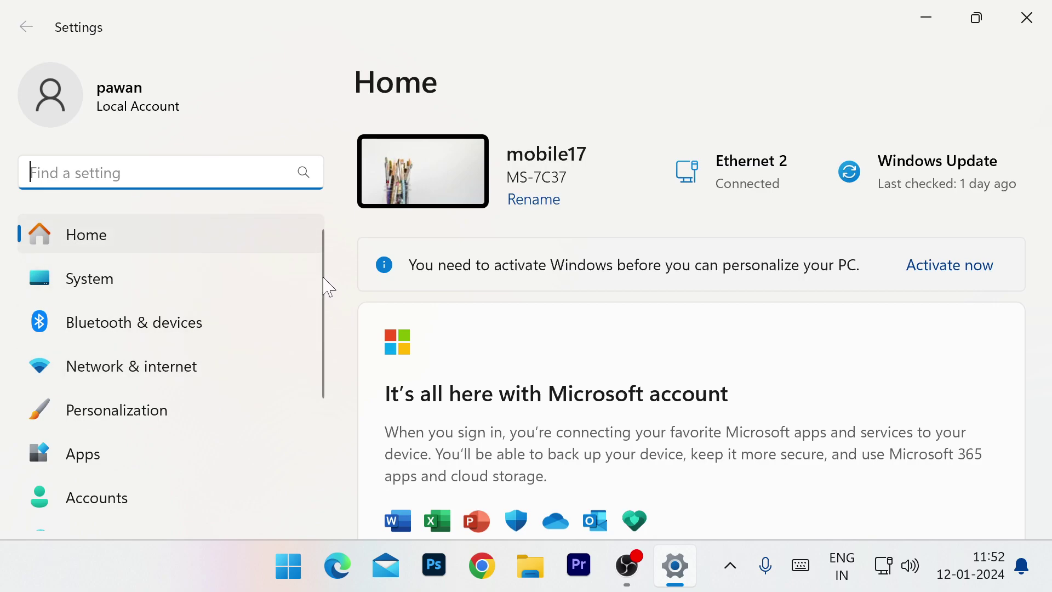
left_click_drag(326, 293, 323, 353)
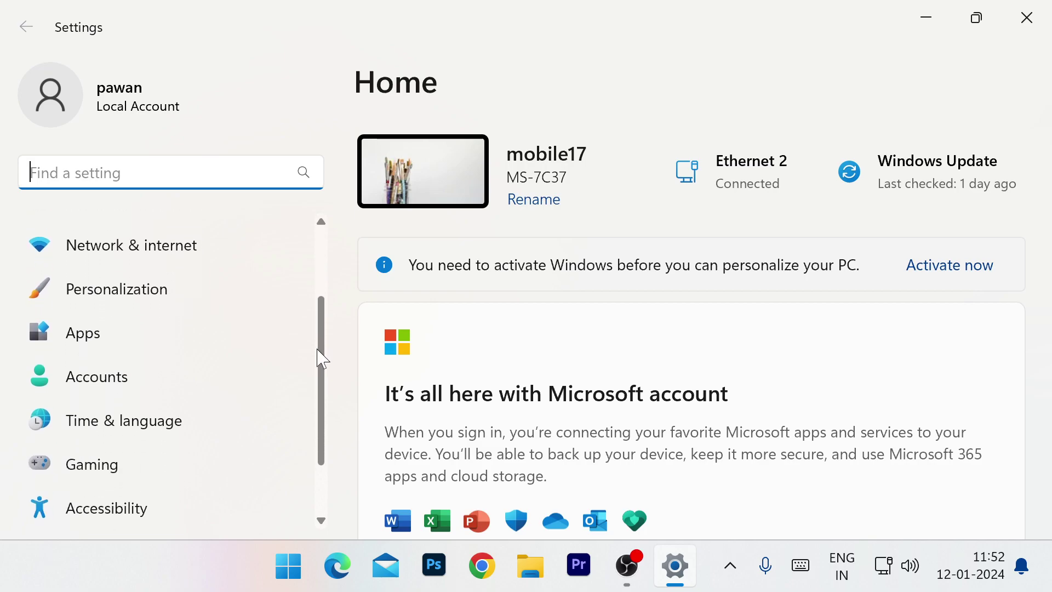
left_click(93, 388)
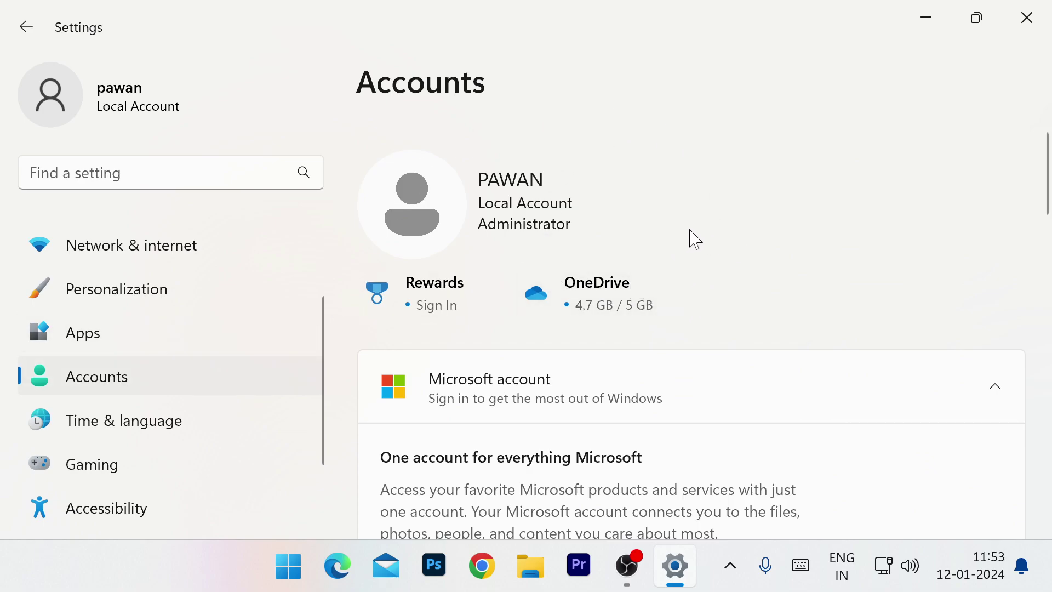
scroll(695, 238, "down", 2)
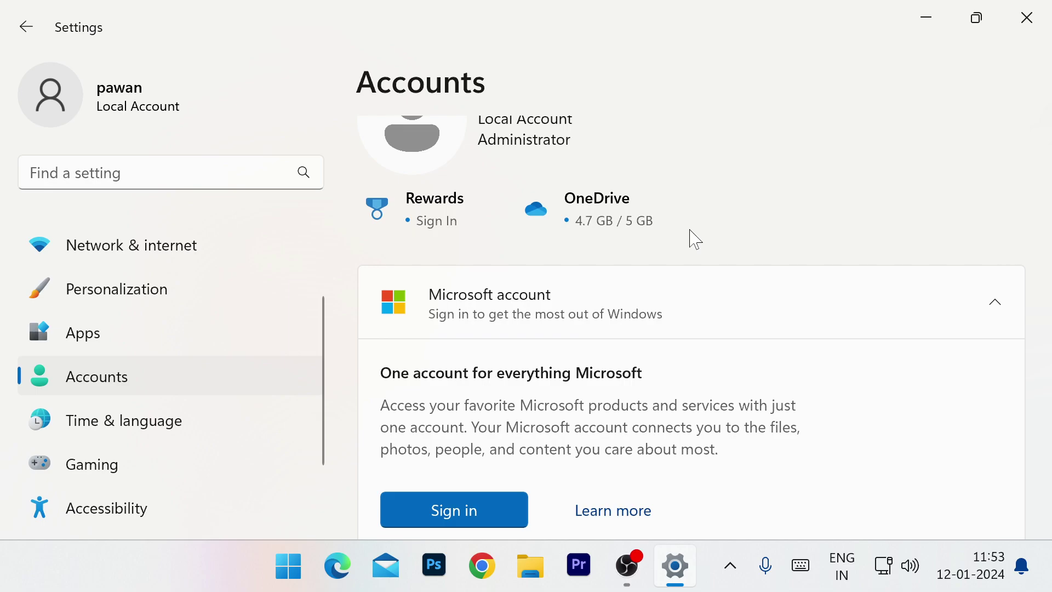
left_click_drag(1046, 174, 1045, 331)
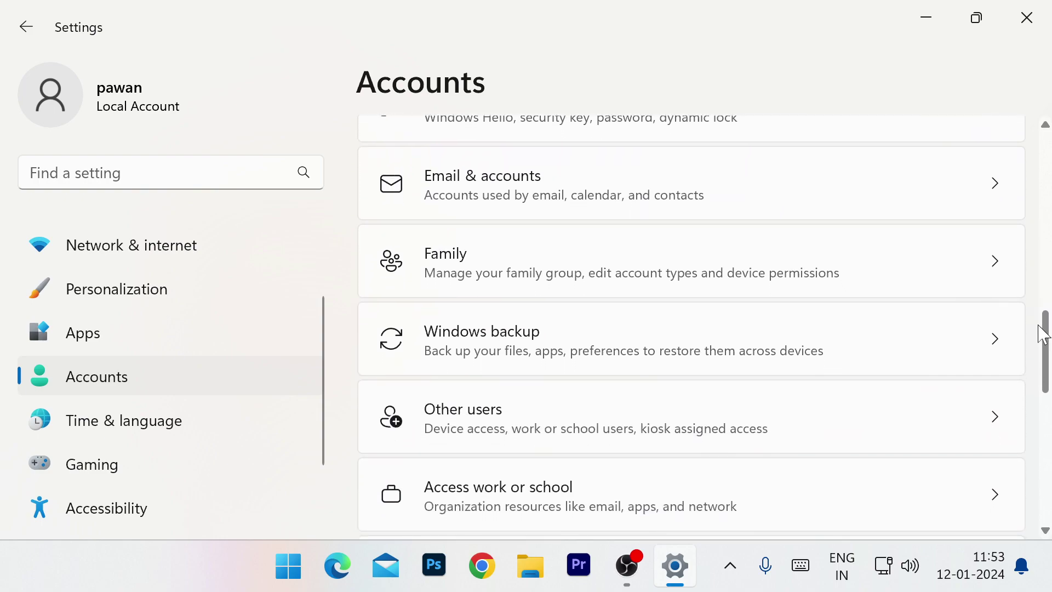
left_click(512, 420)
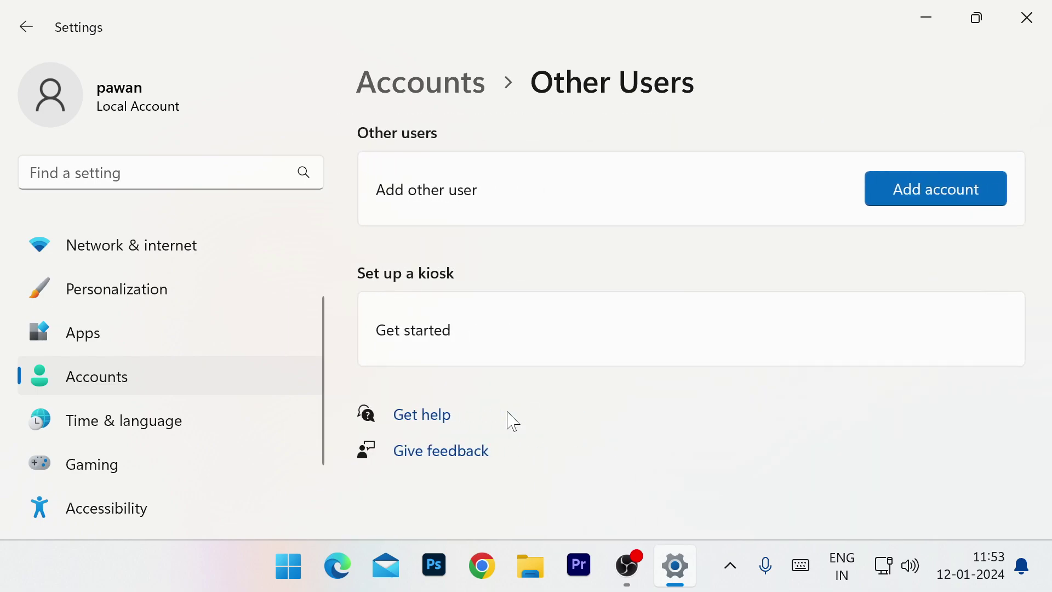
Step: Start adding another user without existing sign-in information and choose to get a new email address
left_click(933, 197)
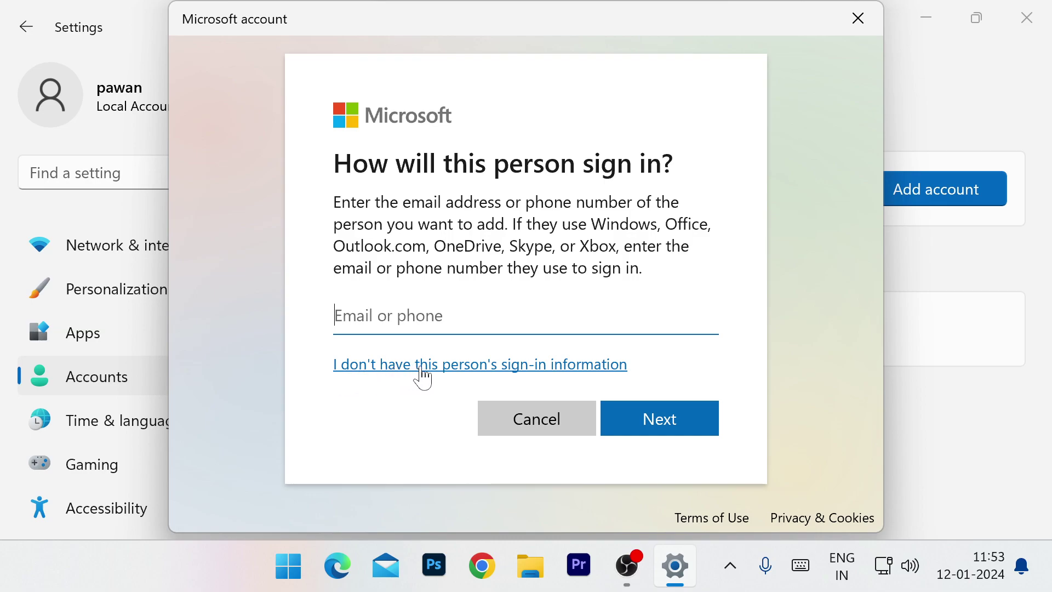
left_click(437, 366)
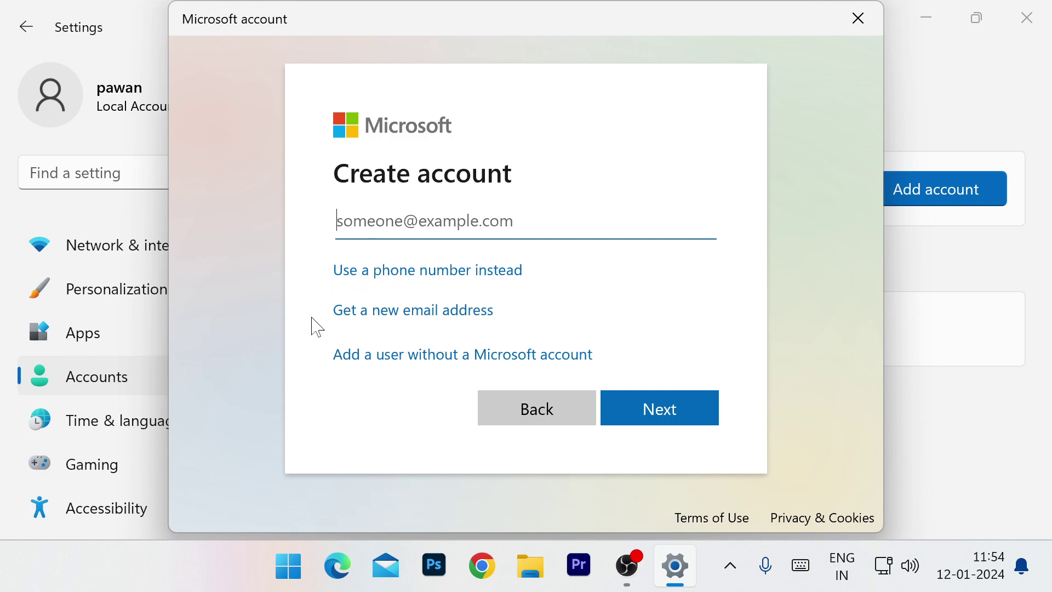
left_click(410, 318)
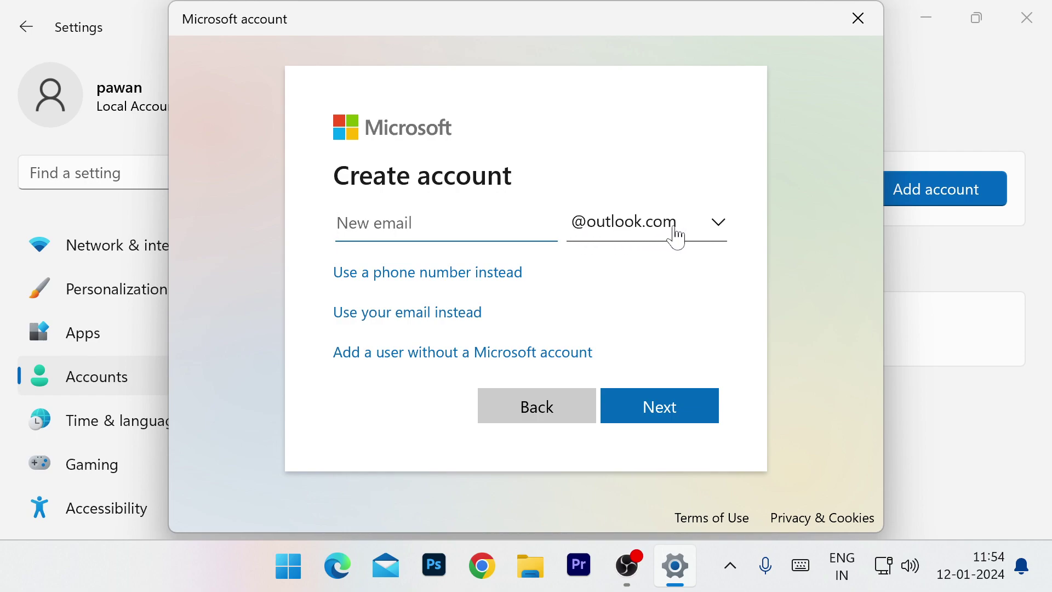
Step: Try hotmail.com as the new email's domain and switch it back to outlook.com
left_click(689, 236)
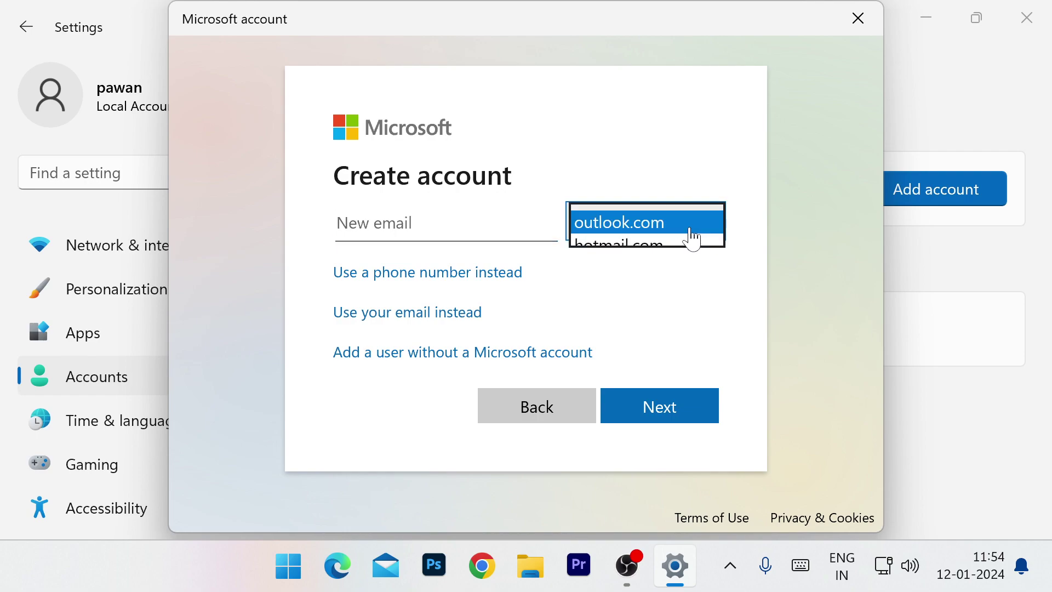
left_click(631, 251)
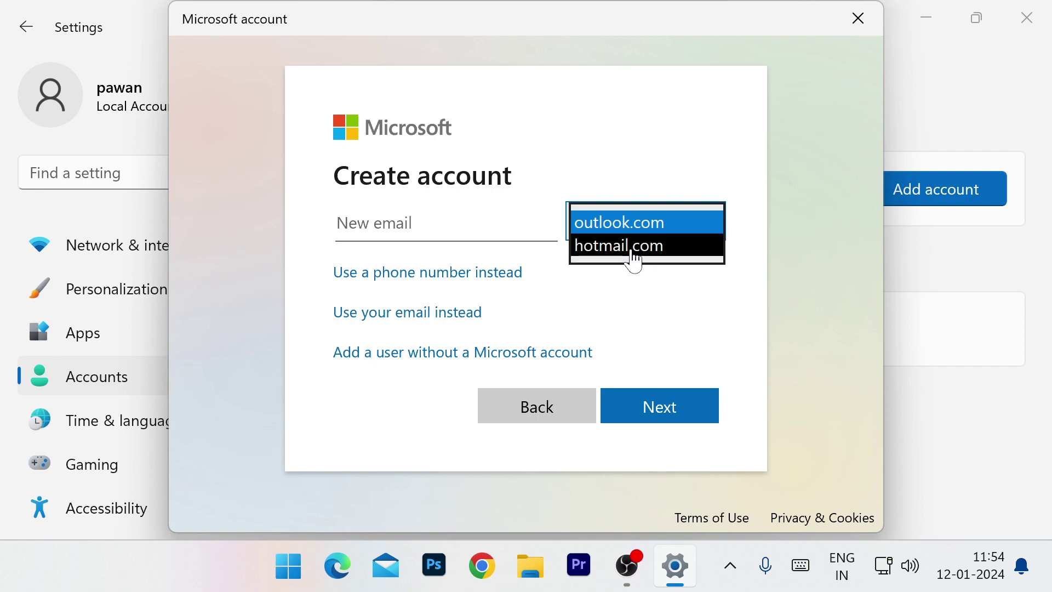
left_click(621, 231)
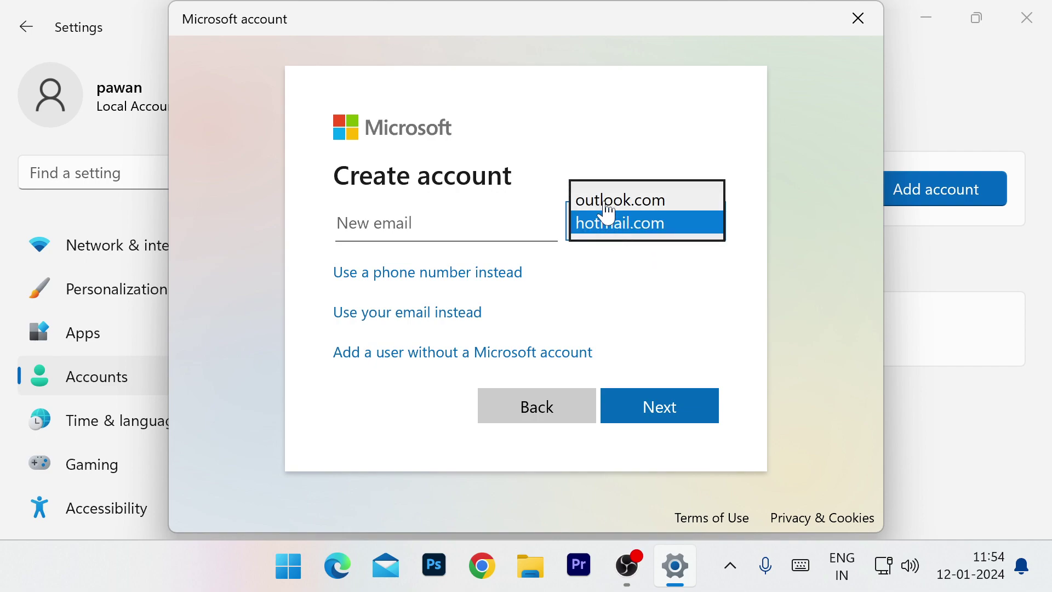
left_click(603, 202)
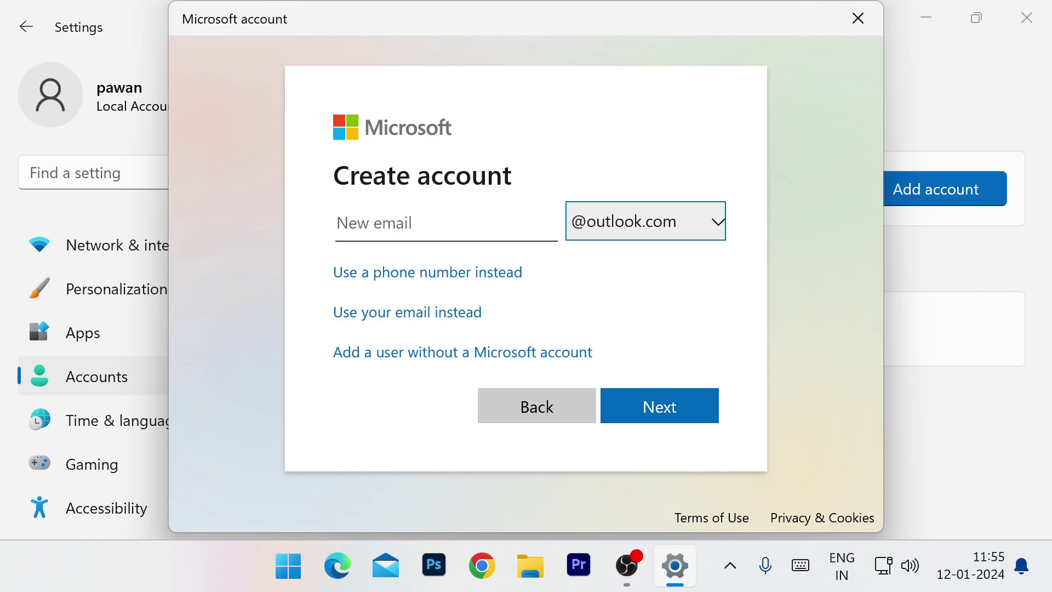
Step: Enter a name for the new outlook.com email address, revise it to an available one and submit it
left_click(330, 241)
key("ctrl+v")
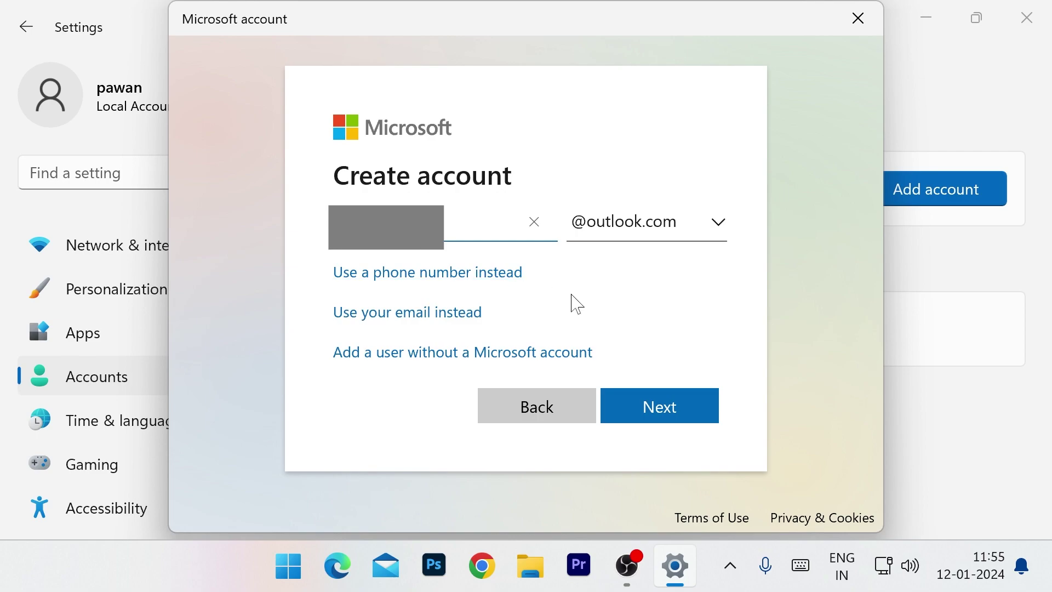
left_click(660, 413)
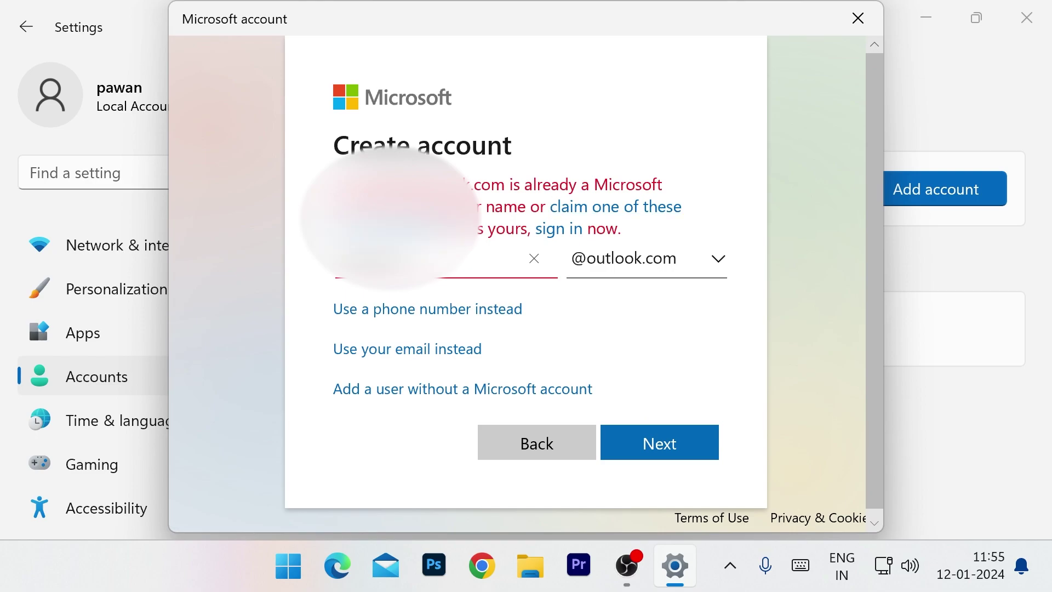
key("BackSpace")
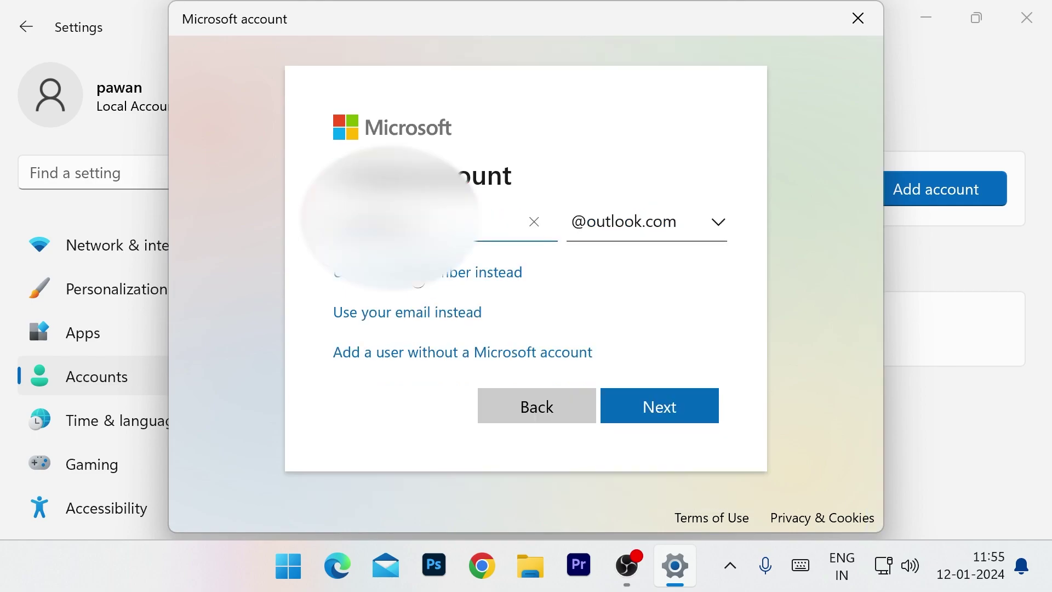
left_click(655, 416)
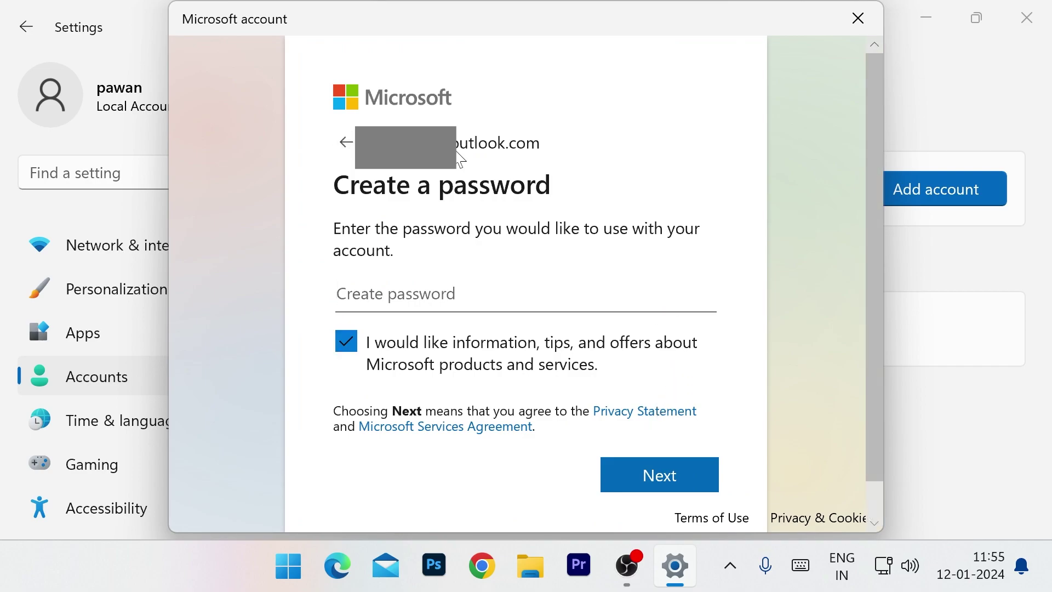
Step: Create the password for the new Microsoft account and submit it
left_click_drag(458, 151, 547, 151)
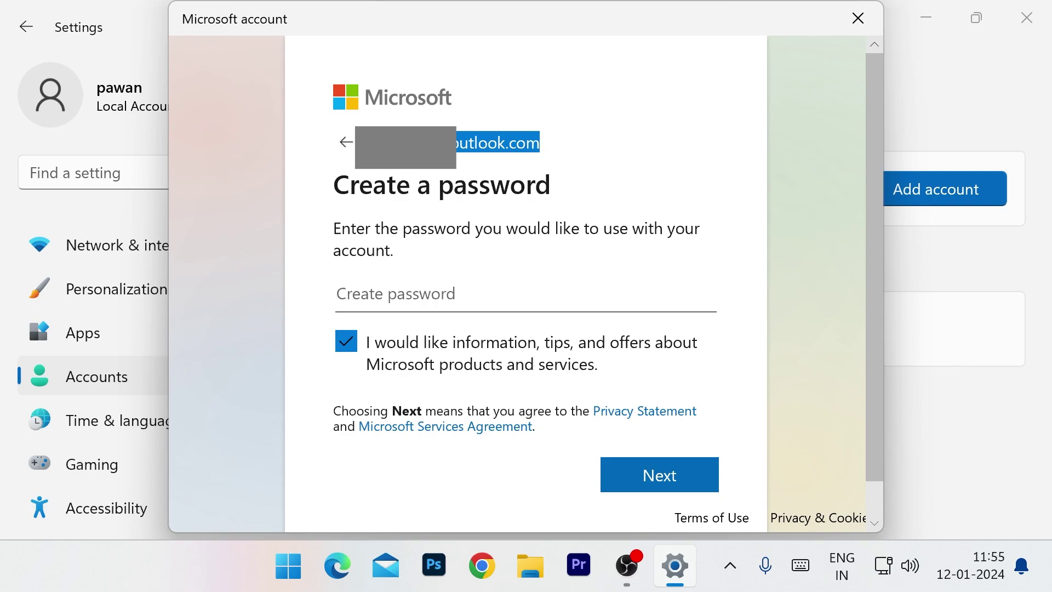
left_click(375, 294)
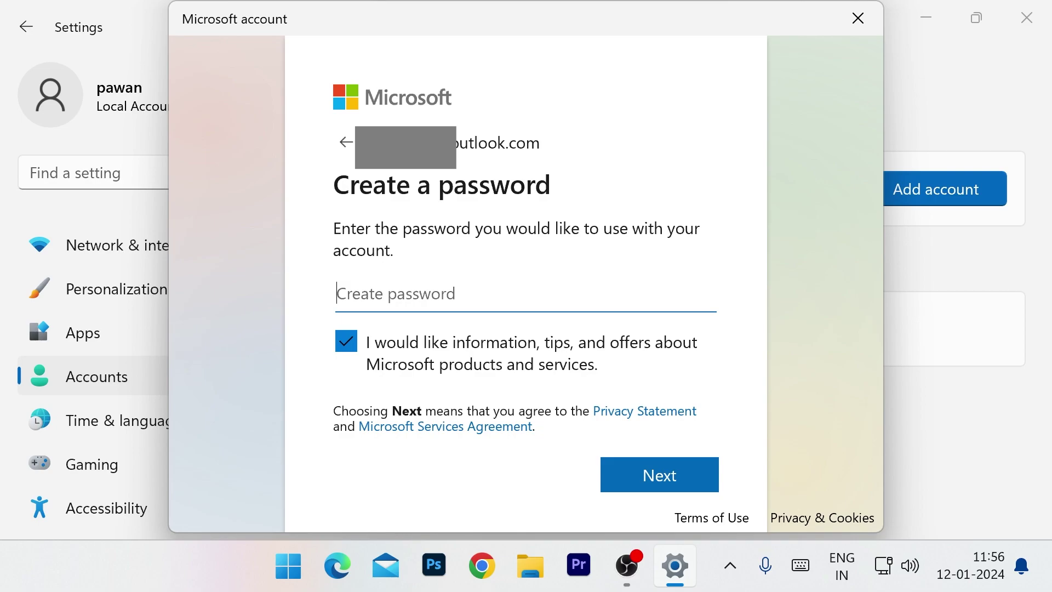
type("•••••••••••")
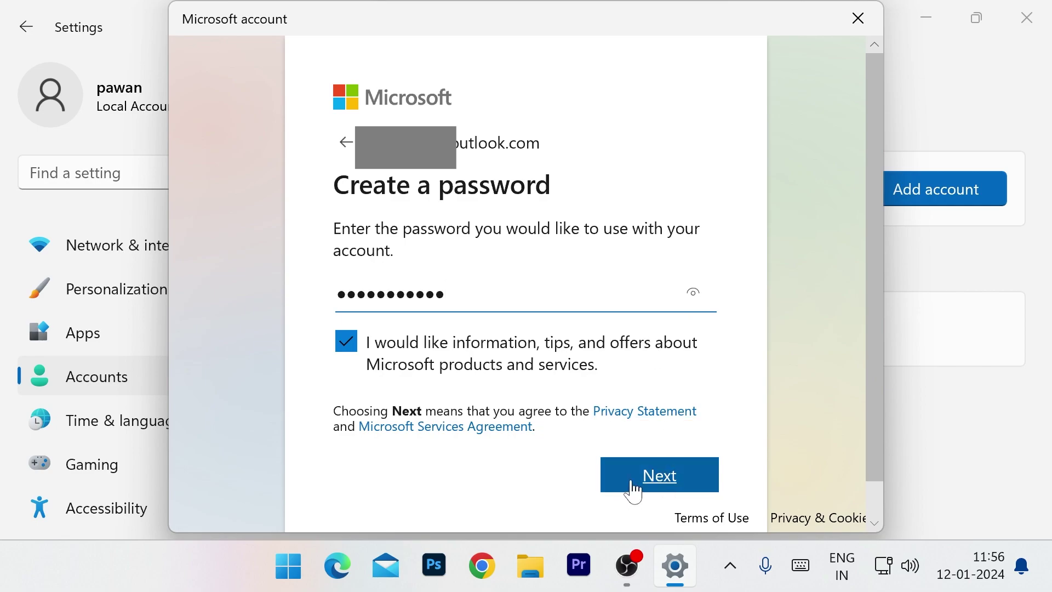
left_click(659, 482)
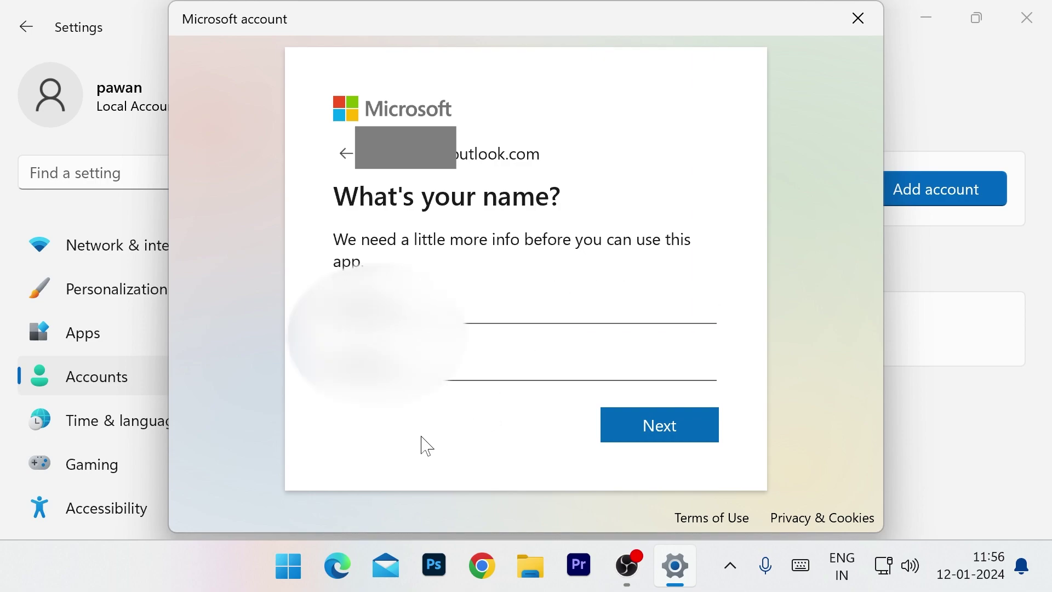
Step: Submit the account holder's first and last name, and fill in and submit the birthdate
left_click(642, 432)
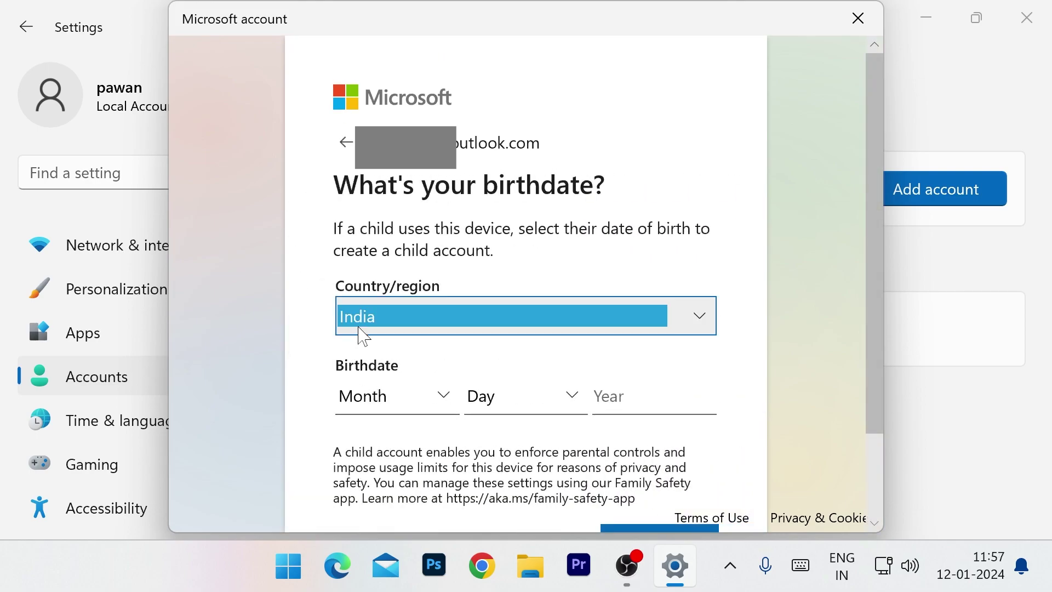
left_click(385, 407)
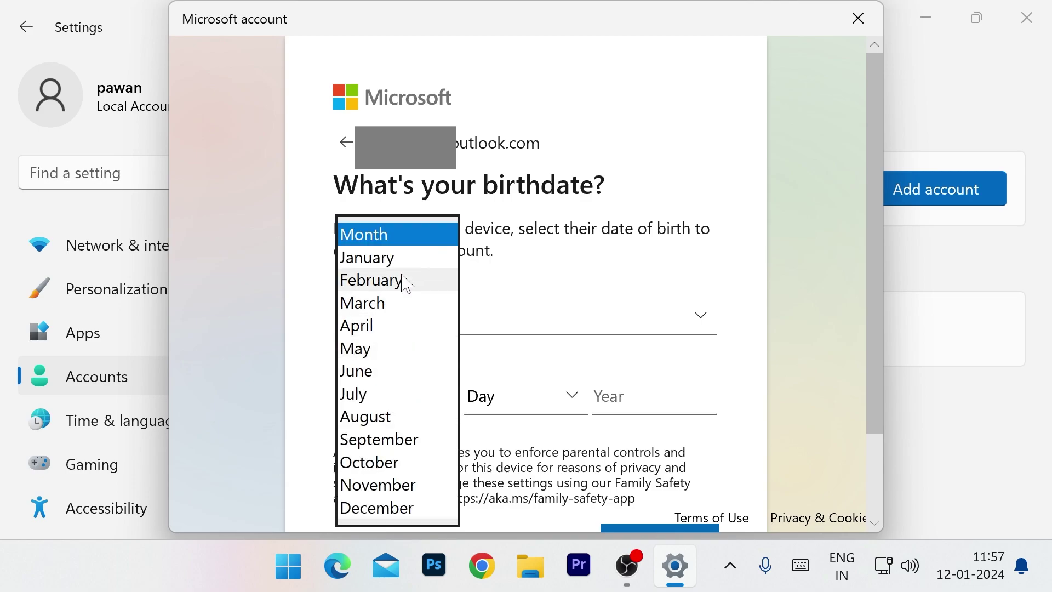
left_click(497, 405)
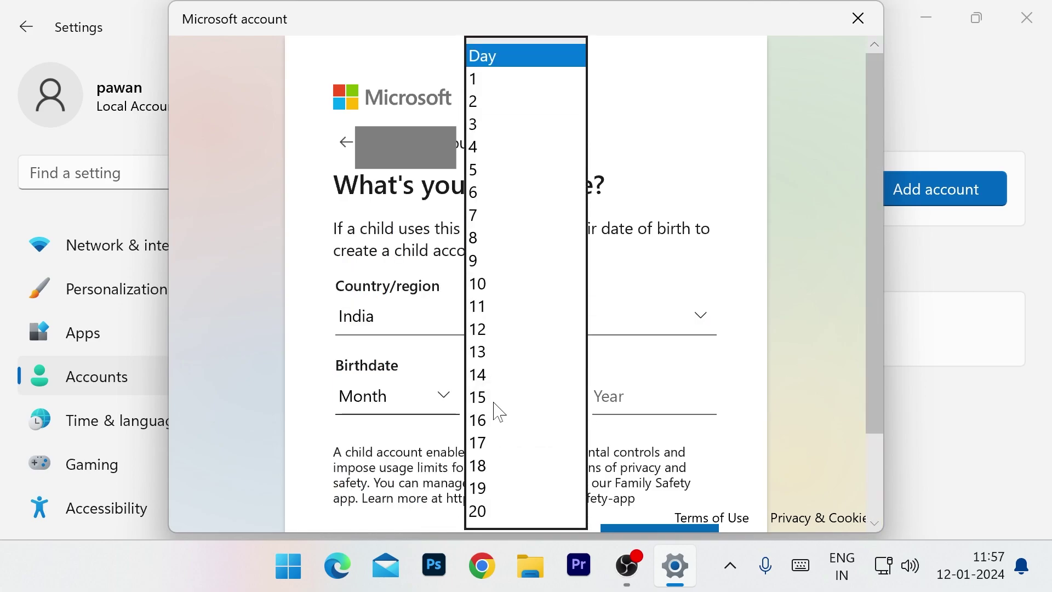
key("Tab")
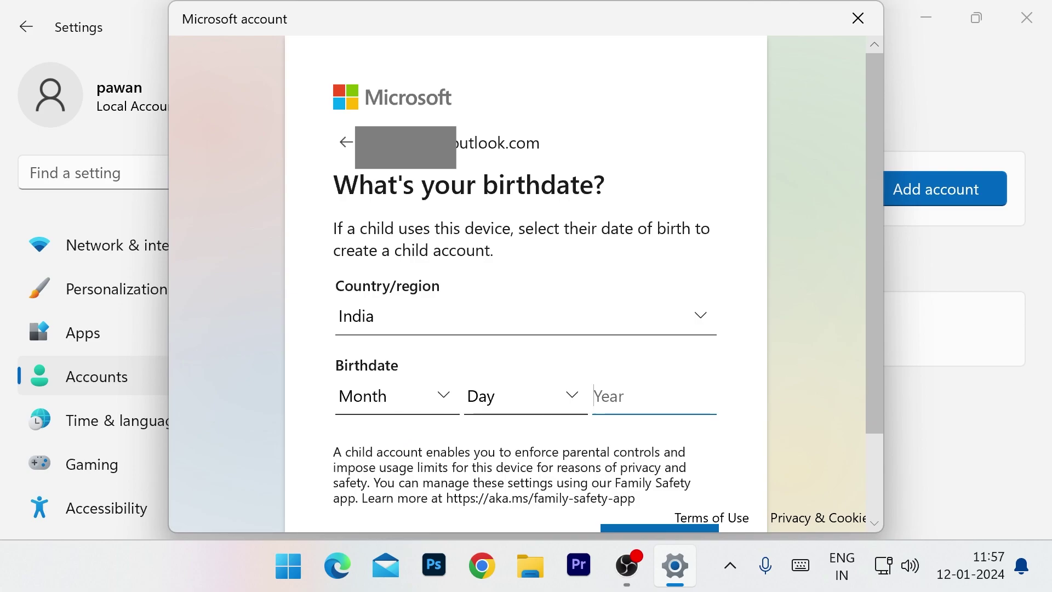
left_click(424, 406)
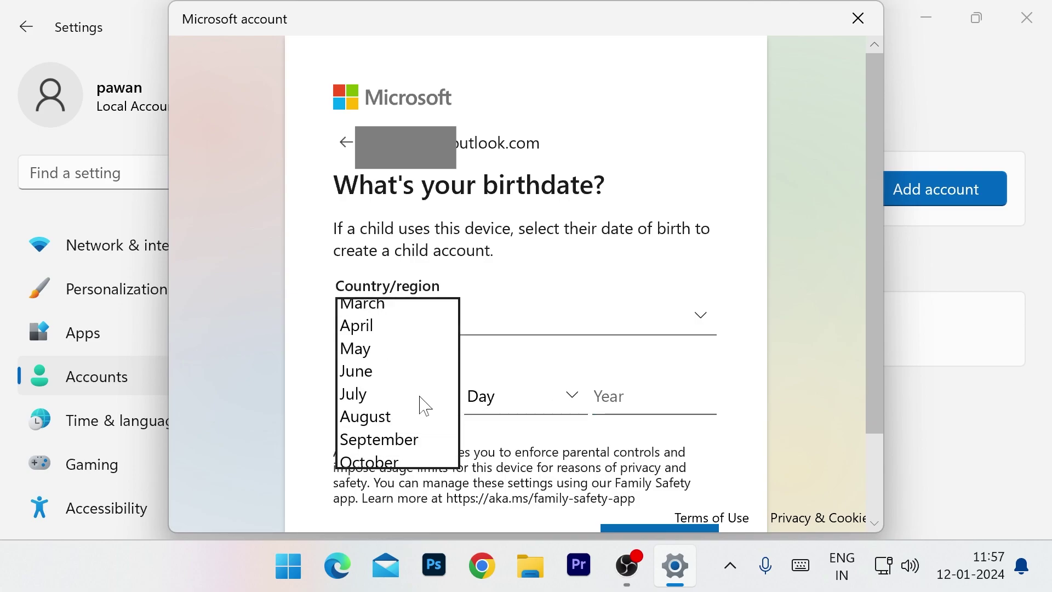
left_click(422, 403)
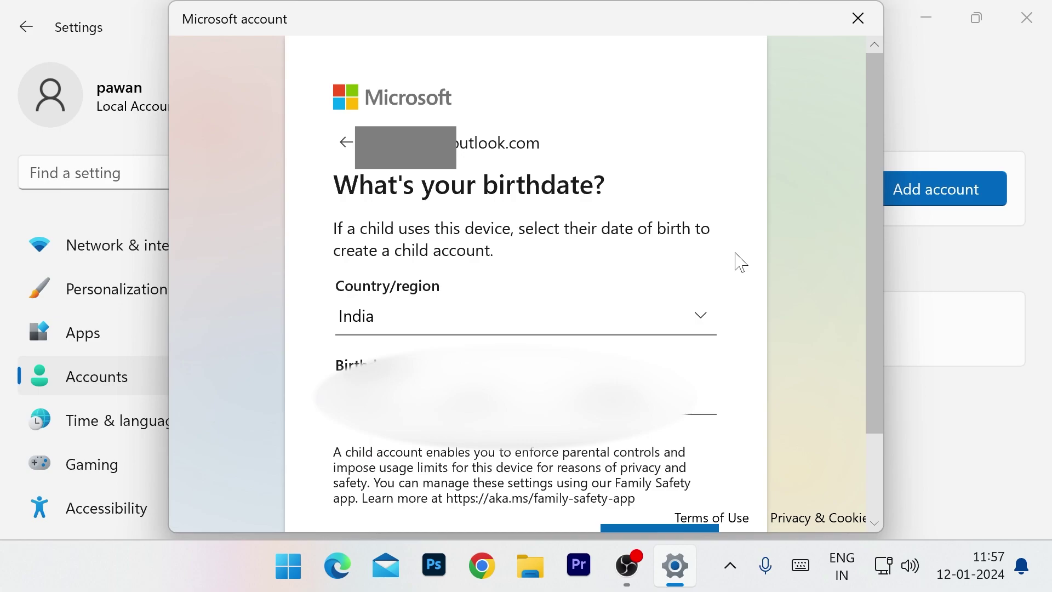
scroll(740, 262, "down", 2)
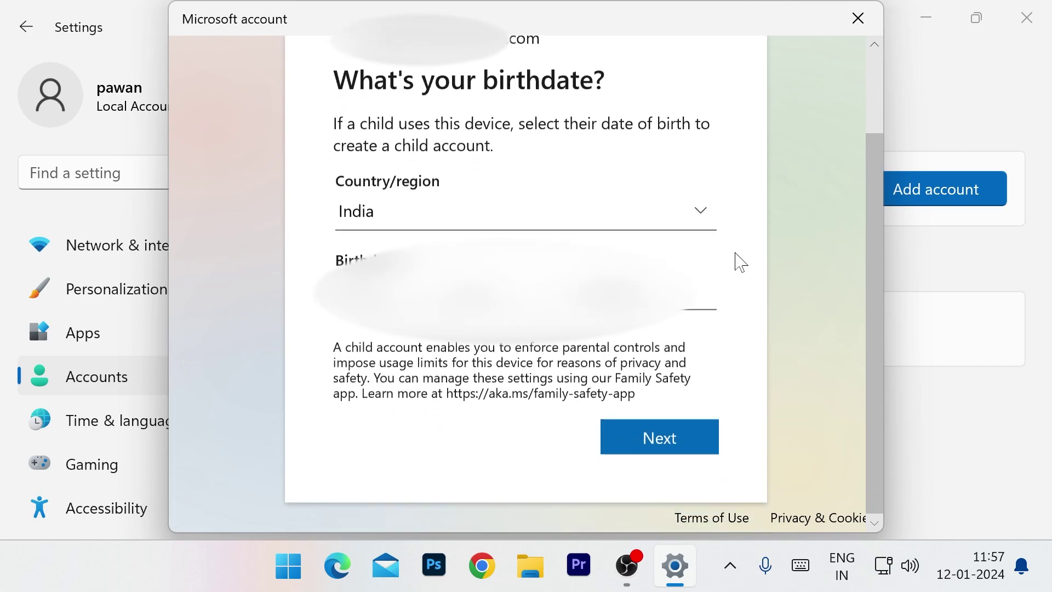
left_click(659, 447)
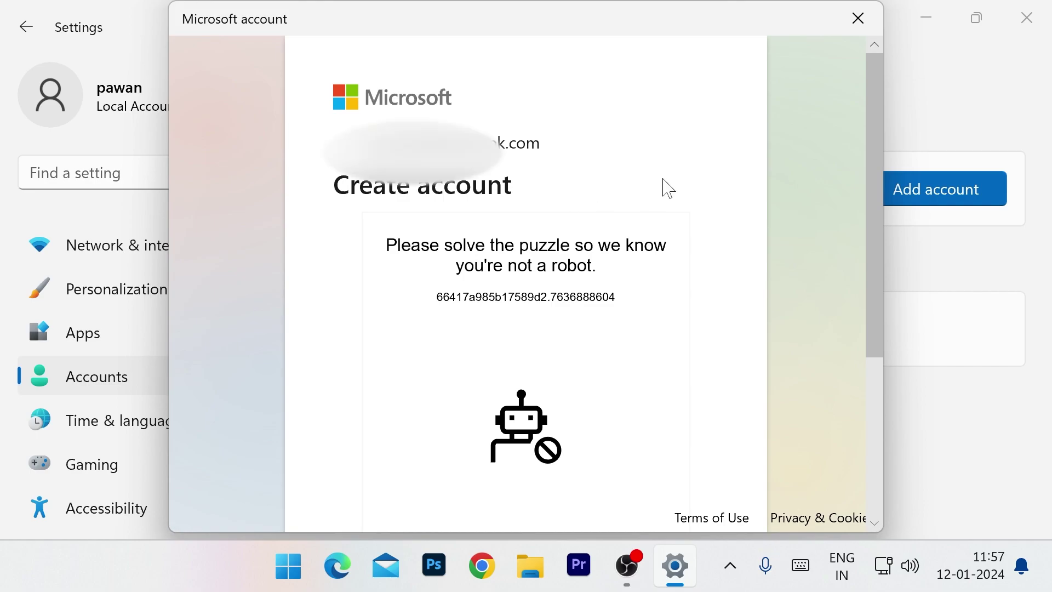
Step: Start the robot-check puzzle, rotate the hammer to face the hand's direction and submit the first round
scroll(665, 188, "down", 3)
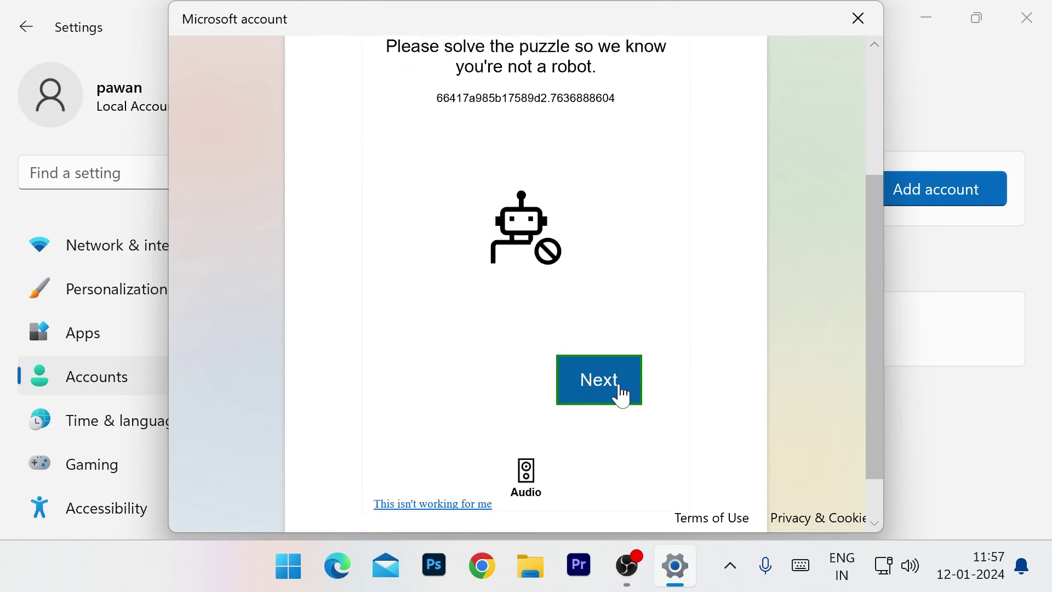
left_click(594, 389)
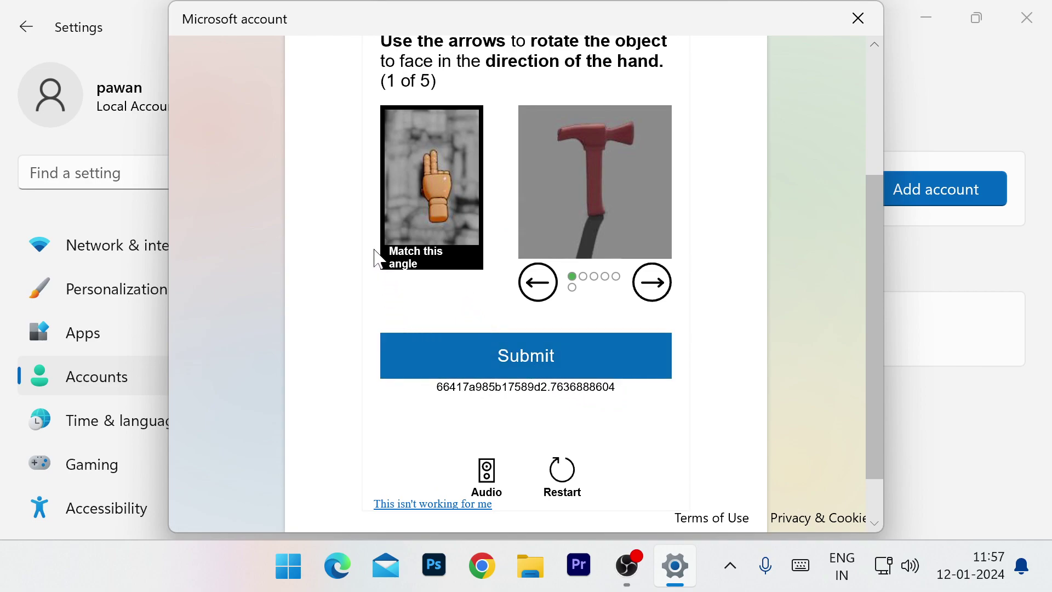
scroll(378, 260, "up", 2)
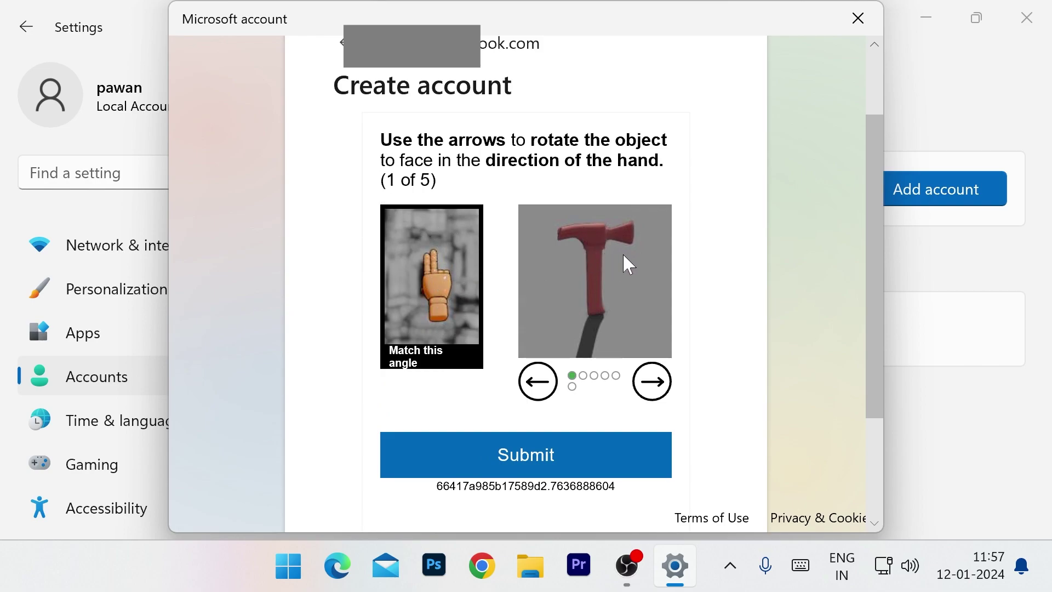
left_click(650, 383)
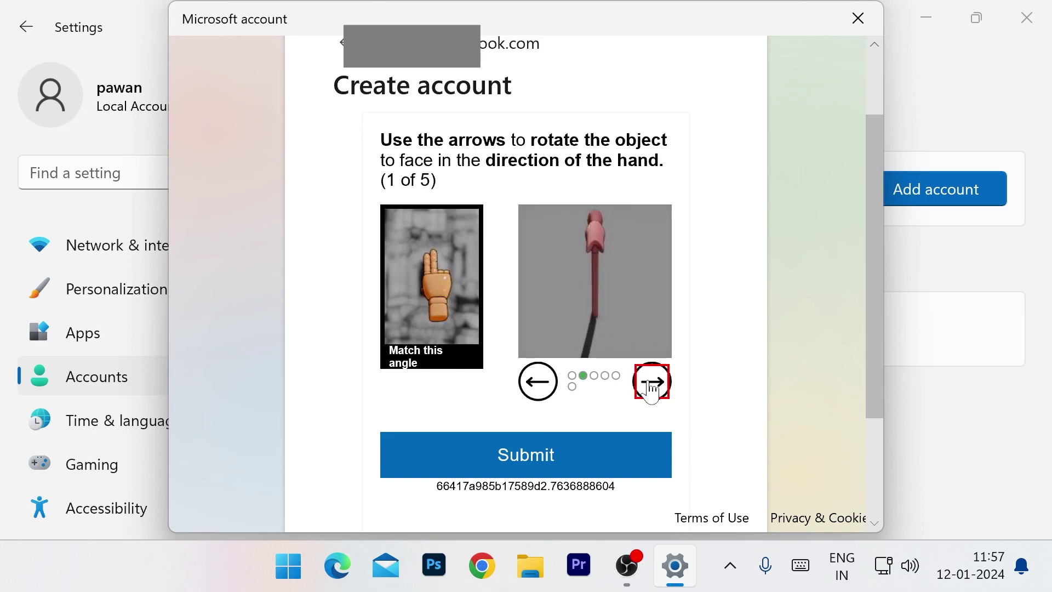
left_click(514, 465)
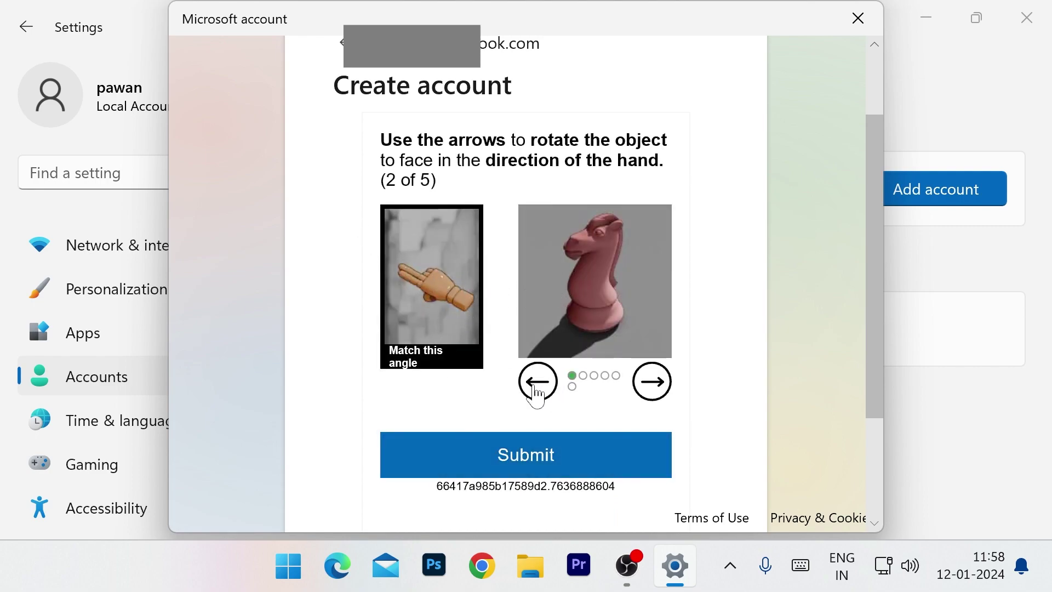
Step: Rotate the chess knight to face the hand's direction and submit the second puzzle round
left_click(550, 392)
key("Tab")
key("Return")
key("Return")
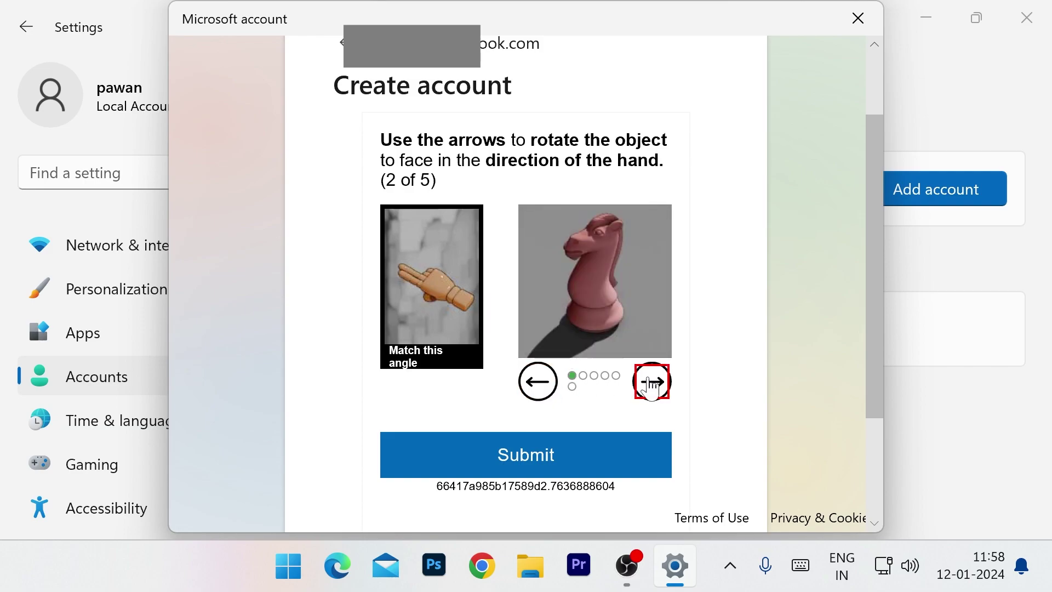
left_click(539, 388)
left_click(538, 388)
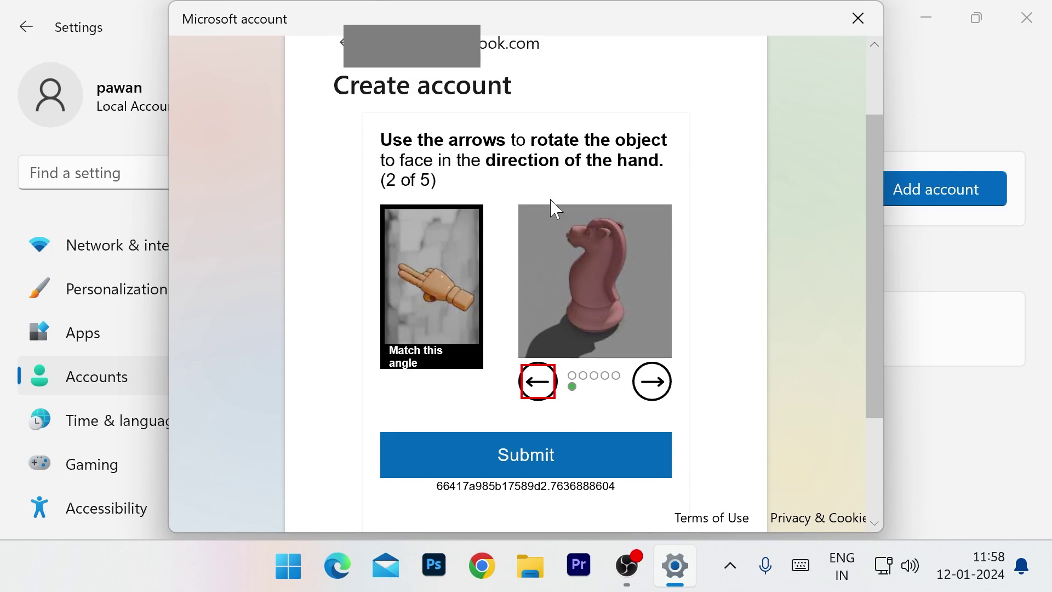
left_click(531, 472)
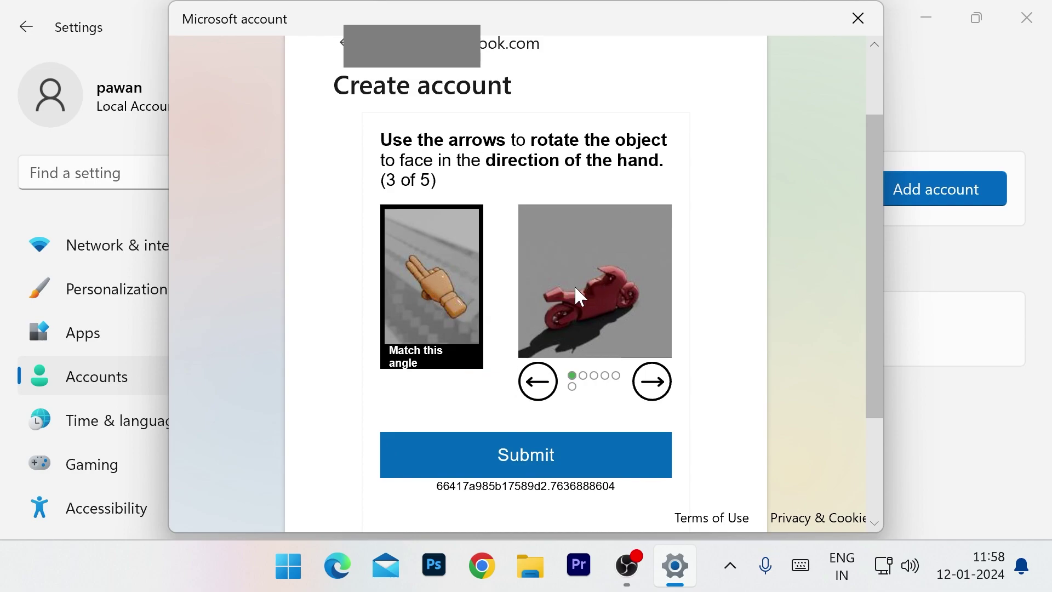
Step: Rotate the motorcycle to face the hand's direction and submit the third puzzle round
left_click(536, 391)
left_click(535, 391)
left_click(535, 391)
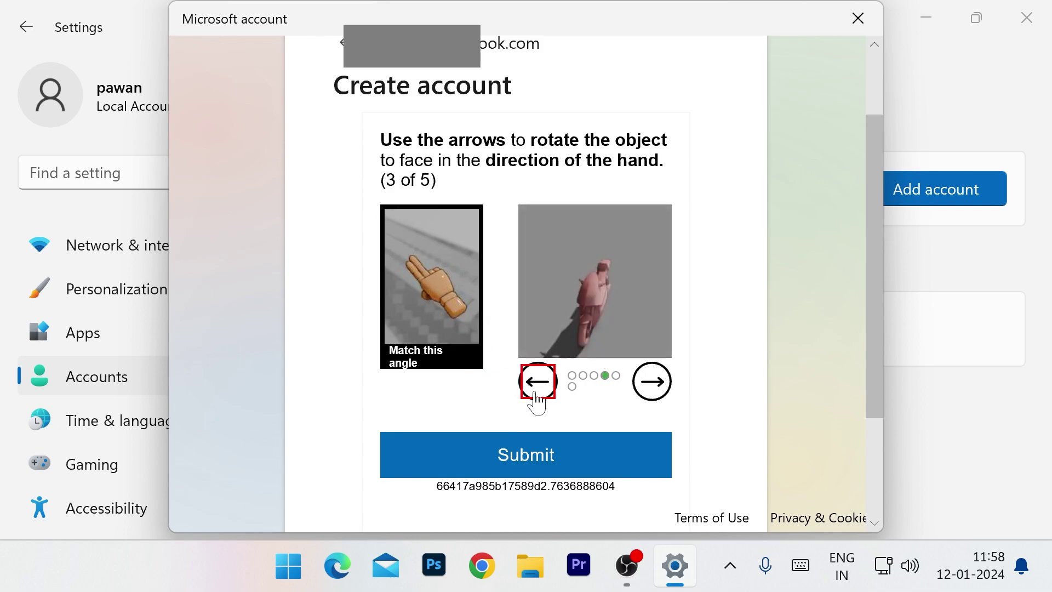
left_click(535, 391)
left_click(536, 391)
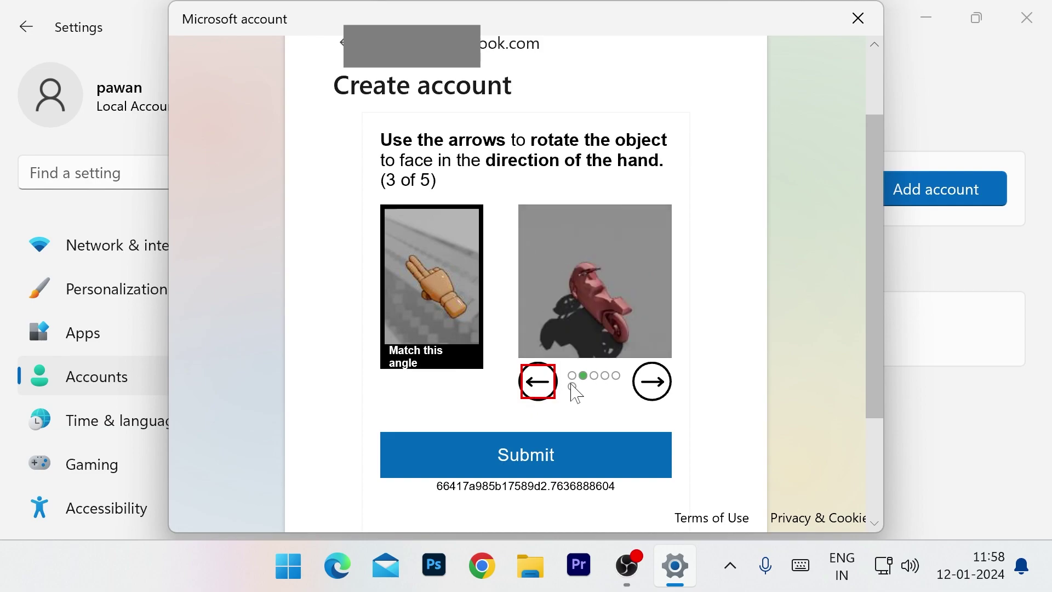
left_click(521, 467)
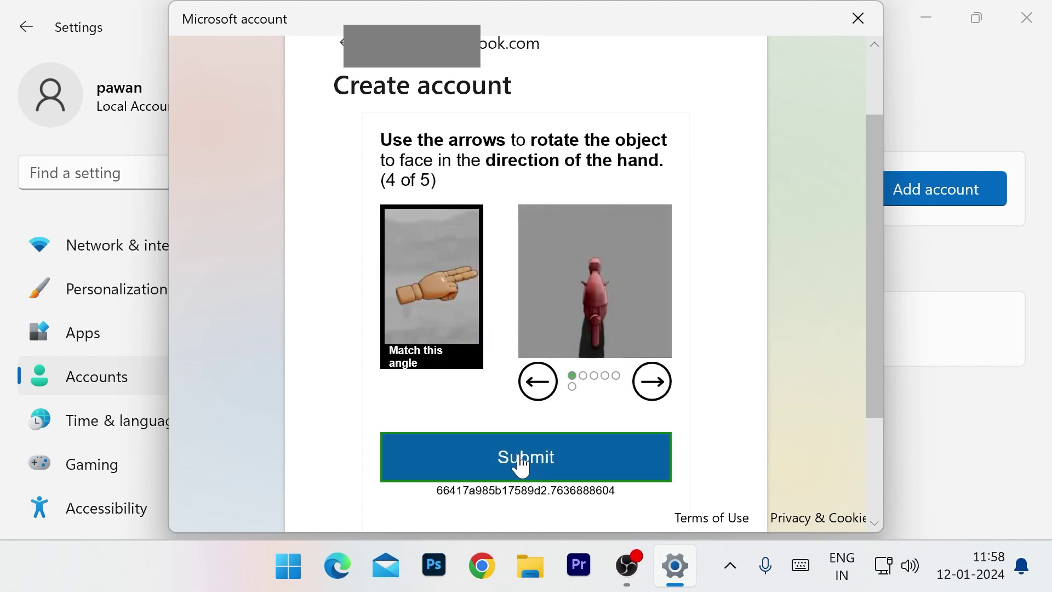
Step: Turn the motorcycle in the fourth puzzle round to match the hand's direction and submit it
left_click(652, 382)
left_click(652, 382)
left_click(652, 383)
left_click(529, 390)
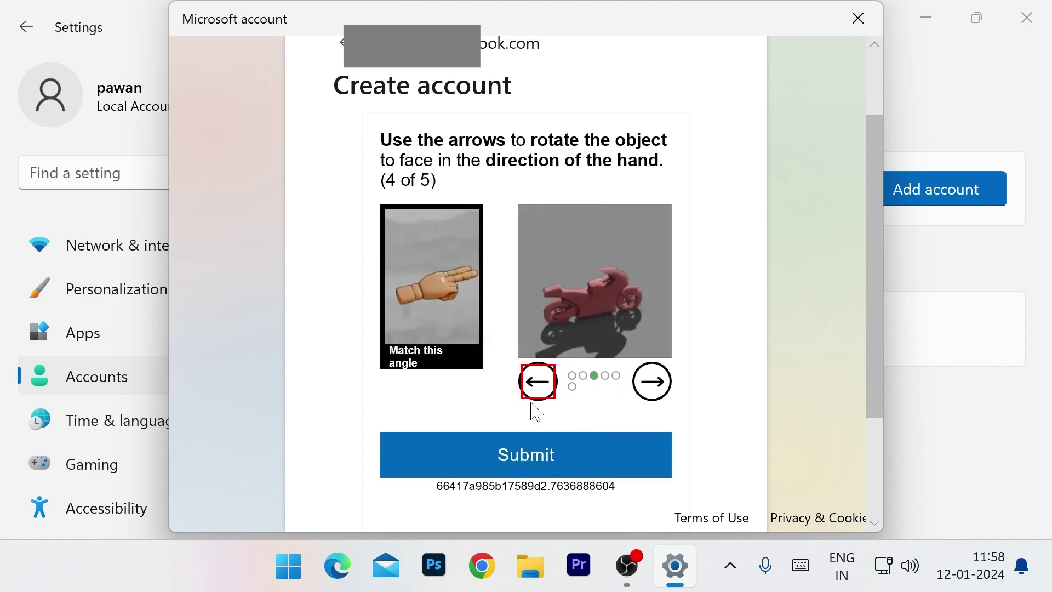
left_click(515, 465)
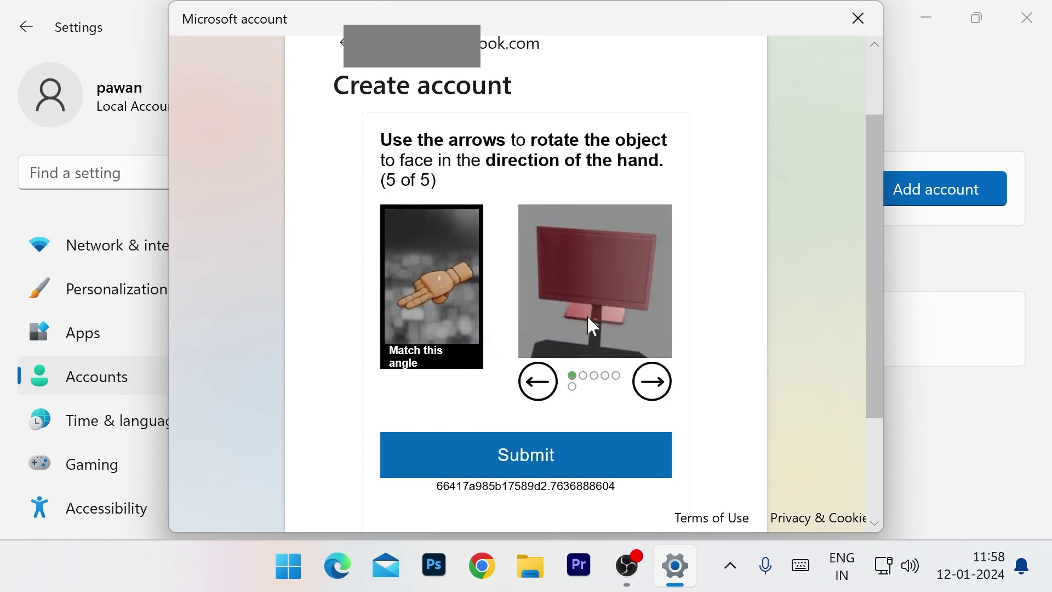
Step: Rotate the monitor to match the hand's direction, submit the fifth puzzle round and minimize the Settings window
left_click(529, 384)
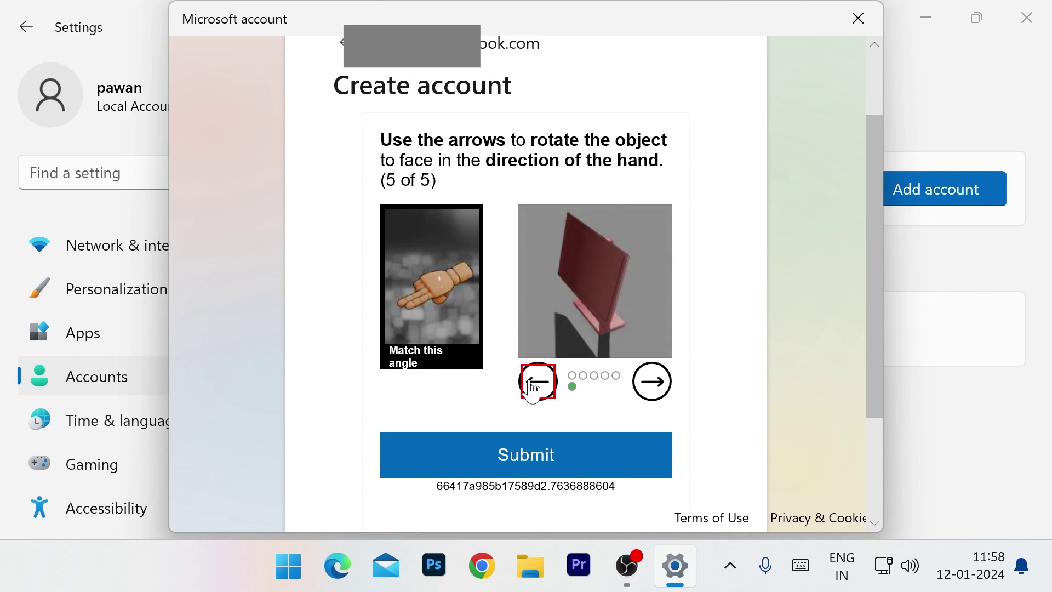
left_click(522, 471)
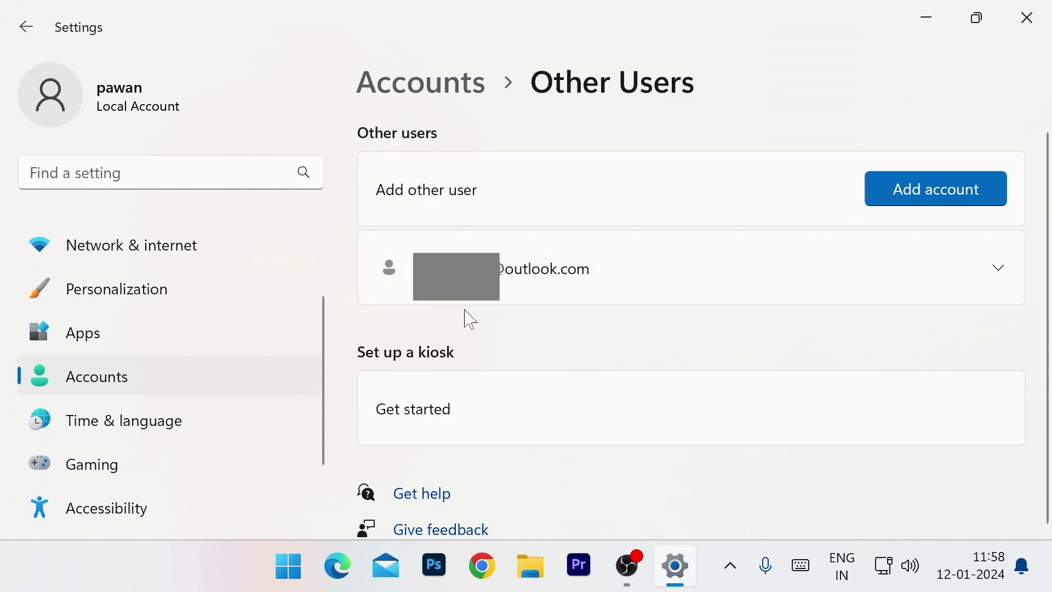
left_click(929, 23)
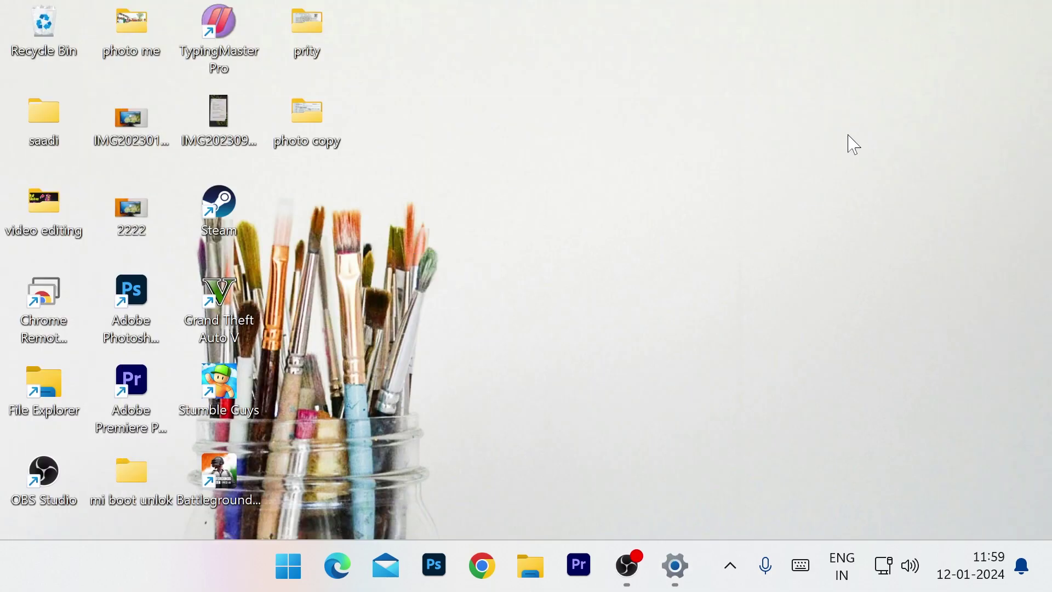